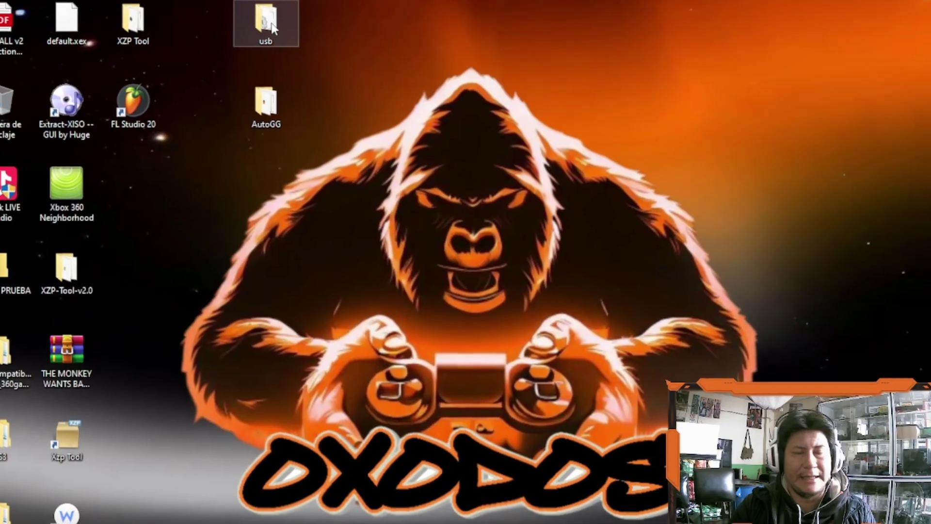
- Open the usb folder from the desktop and move its window aside to make room for the USB drive
double_click(269, 24)
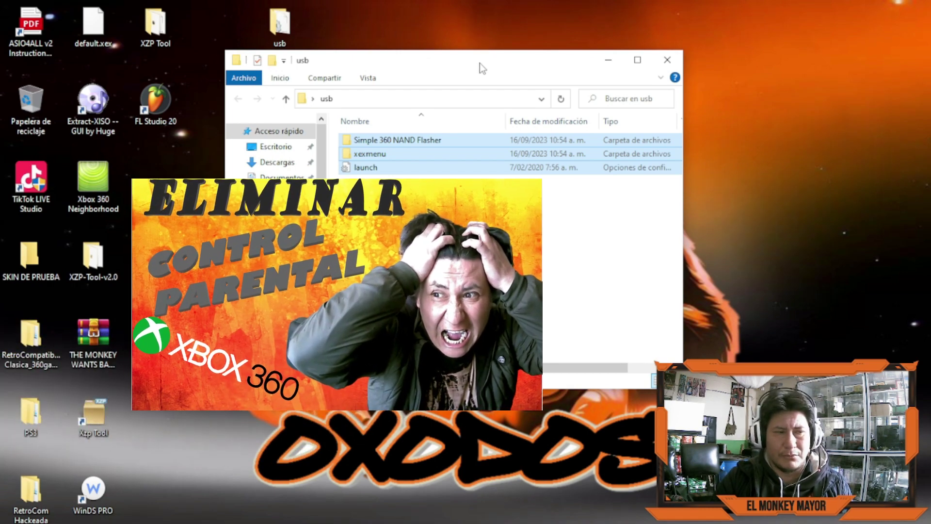
drag(479, 63, 551, 93)
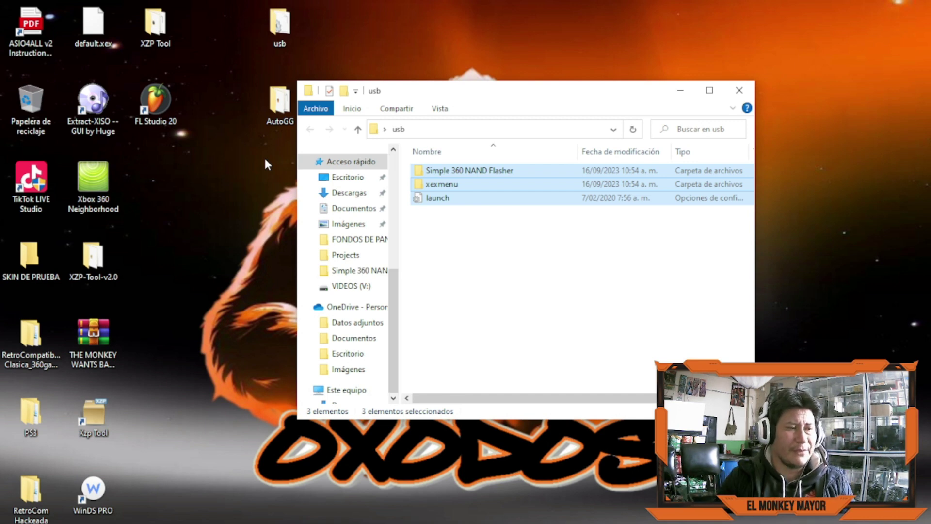
scroll(344, 272, down, 5)
click(287, 28)
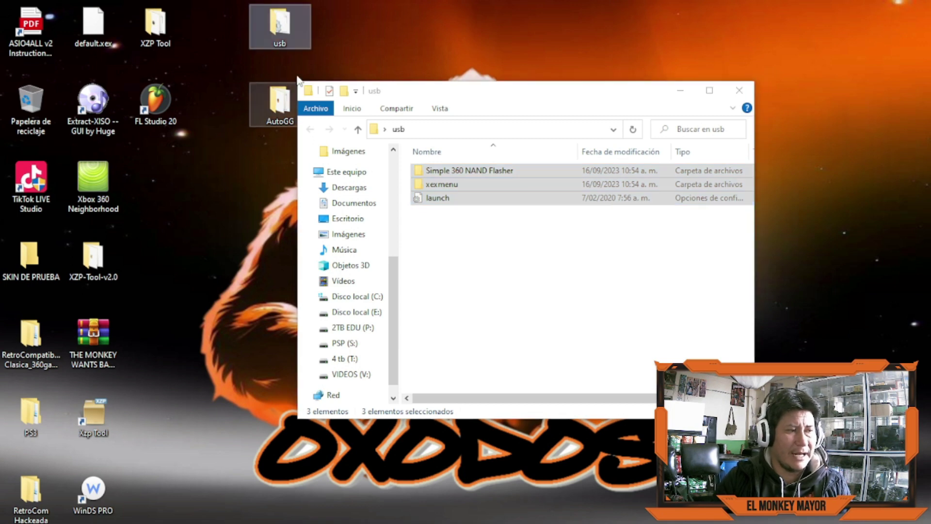
double_click(287, 28)
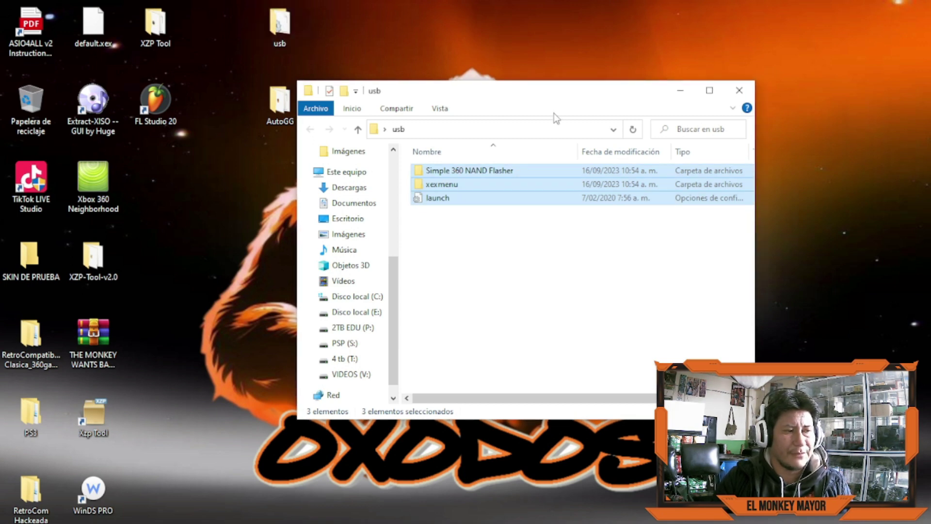
drag(454, 90, 328, 69)
- Copy Simple 360 NAND Flasher, xexmenu and launch from the usb folder to the USB drive (D:), replacing existing files, and close both windows
click(334, 213)
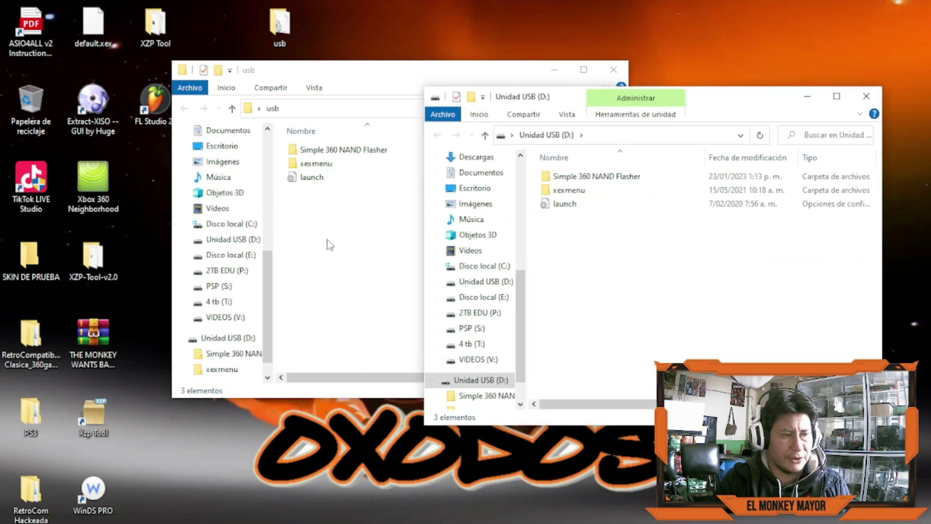
drag(307, 216, 696, 328)
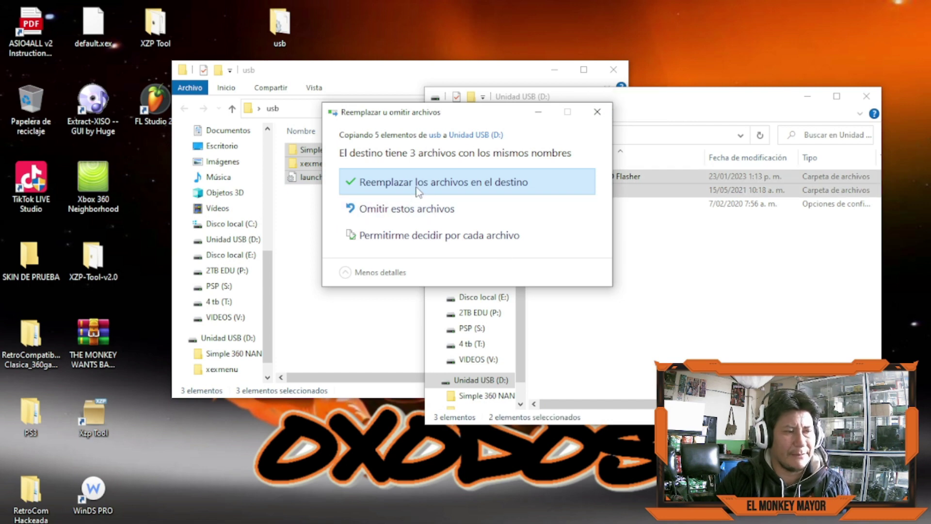
click(416, 188)
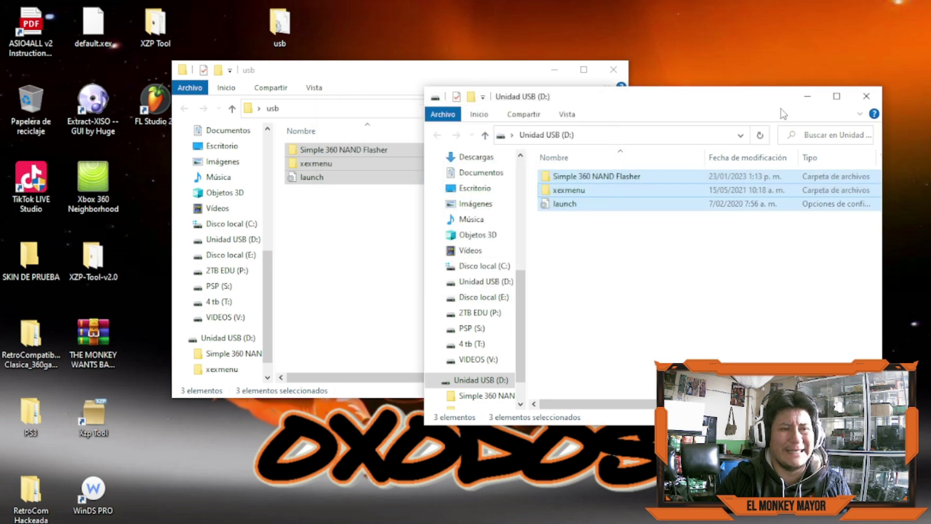
drag(725, 103, 514, 107)
click(654, 98)
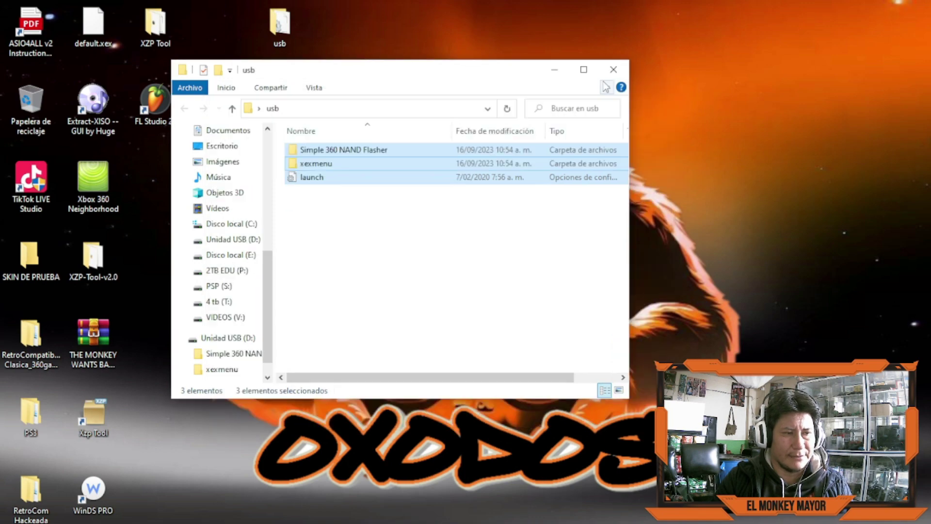
click(611, 71)
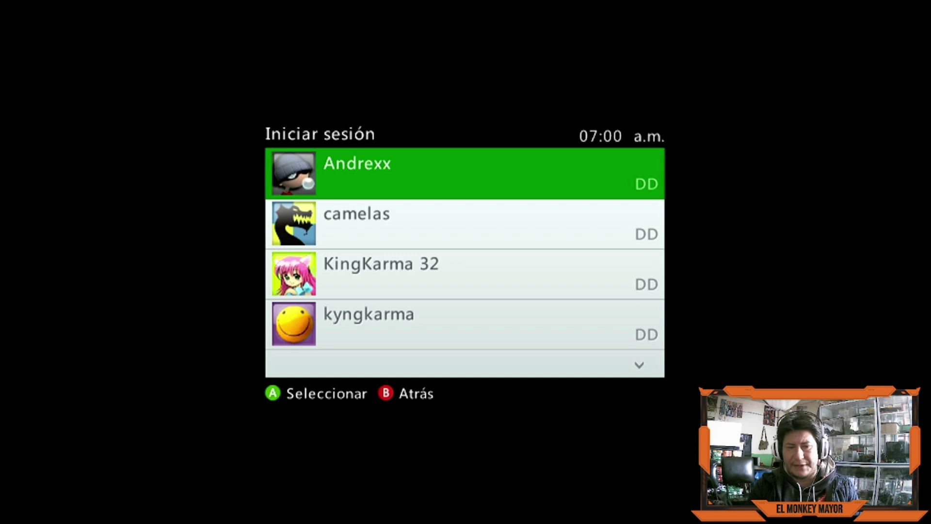
- Sign in on the Xbox 360 with the sixth profile in the sign-in list
key(Down)
key(Down)
key(Down)
key(Down)
key(Down)
key(Down)
key(Down)
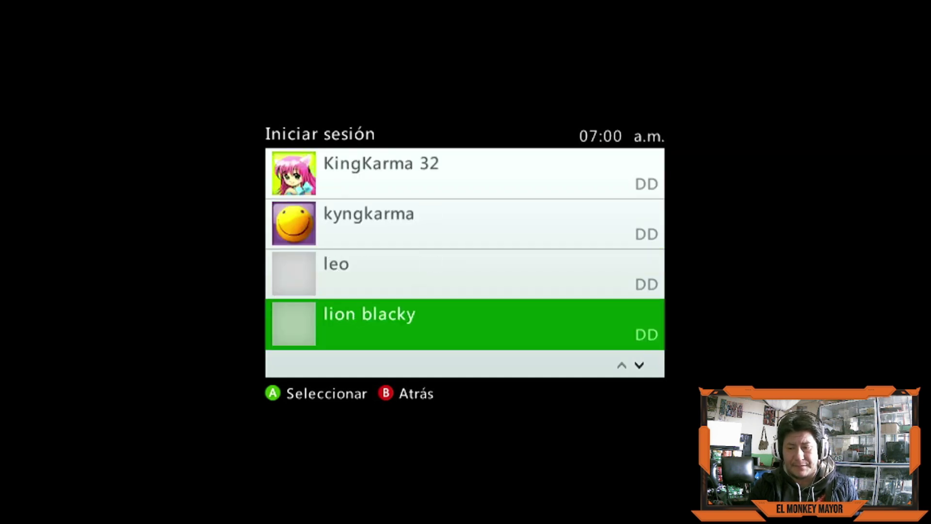
key(Return)
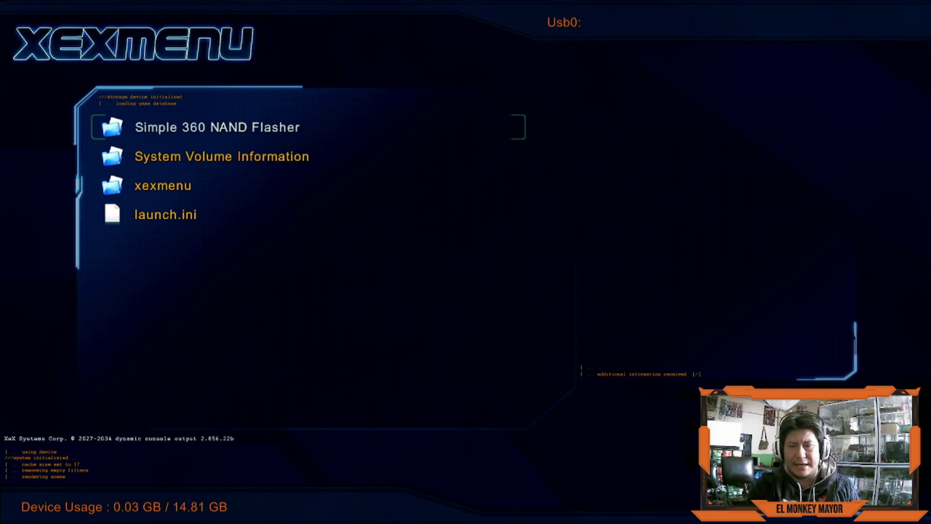
- Run Default.xex from the Simple 360 NAND Flasher folder, dump only the 64MB system partition with Rawdump v1, and exit
key(Return)
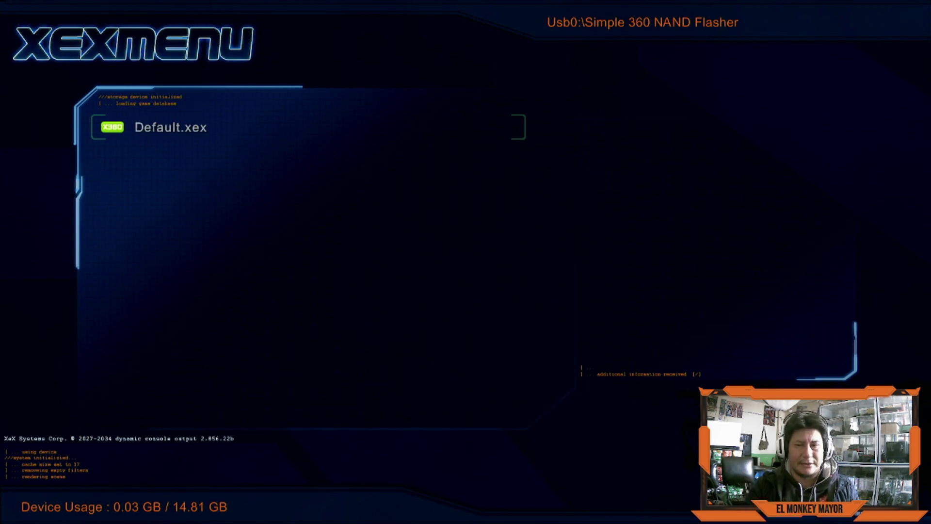
key(Return)
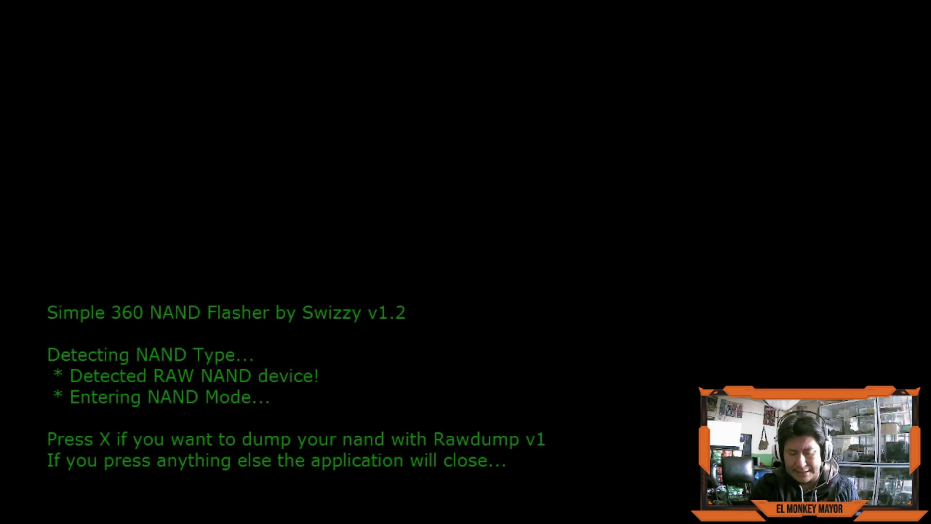
key(x)
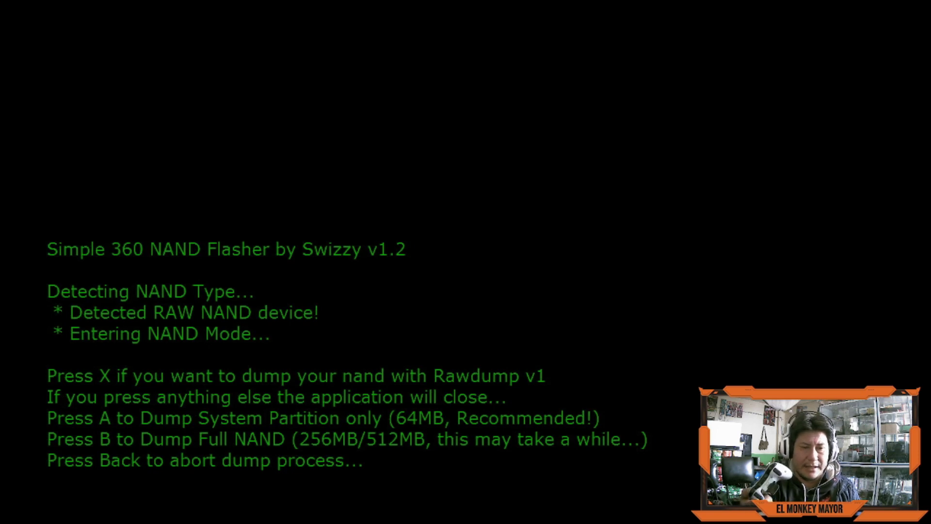
key(a)
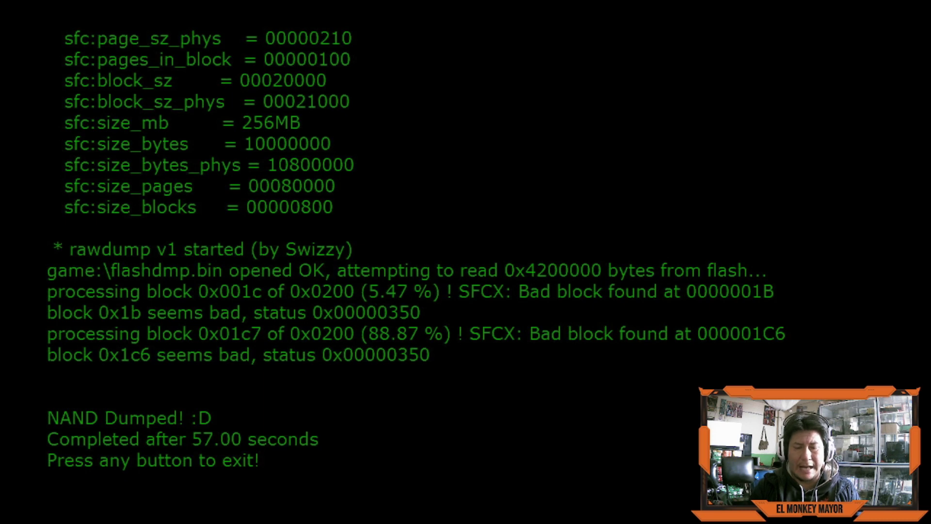
key(Return)
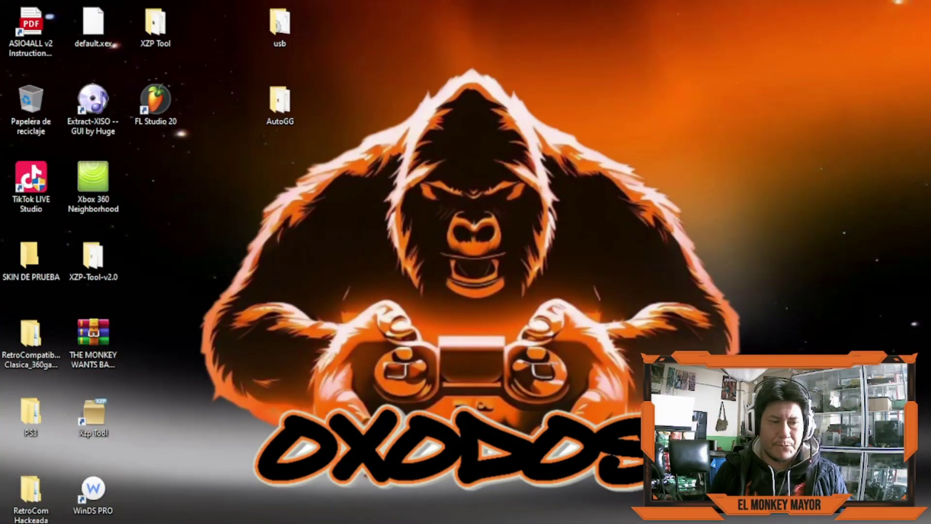
- Switch to the PC, open the USB drive (D:), and launch AutoGG from the desktop's AutoGG folder
key(super+e)
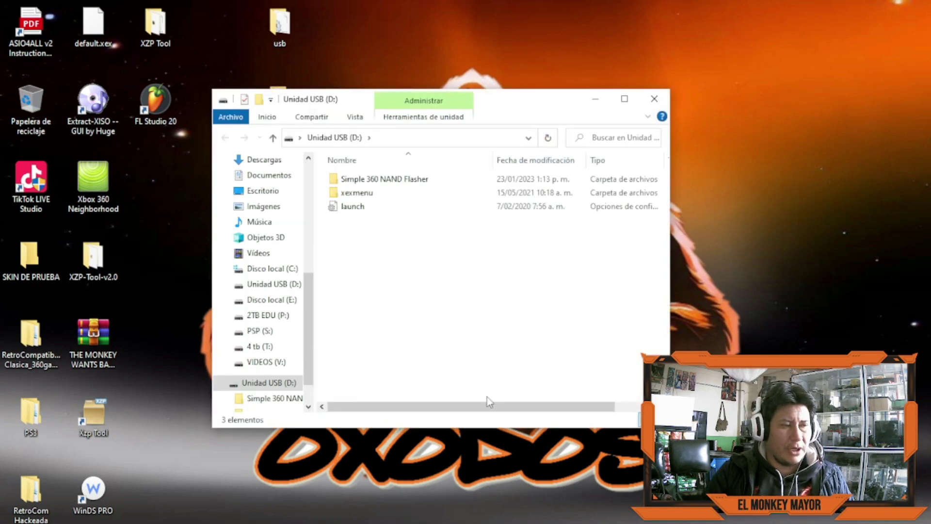
drag(489, 116, 613, 48)
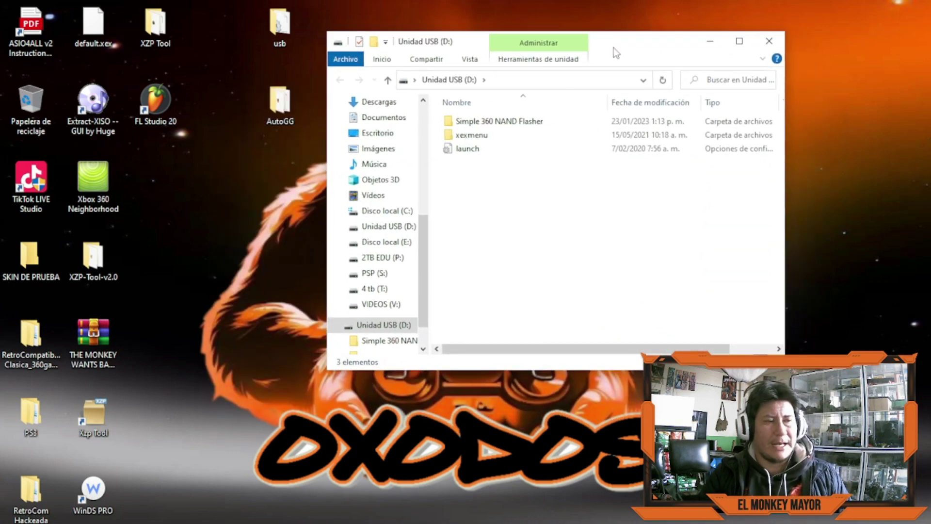
double_click(277, 115)
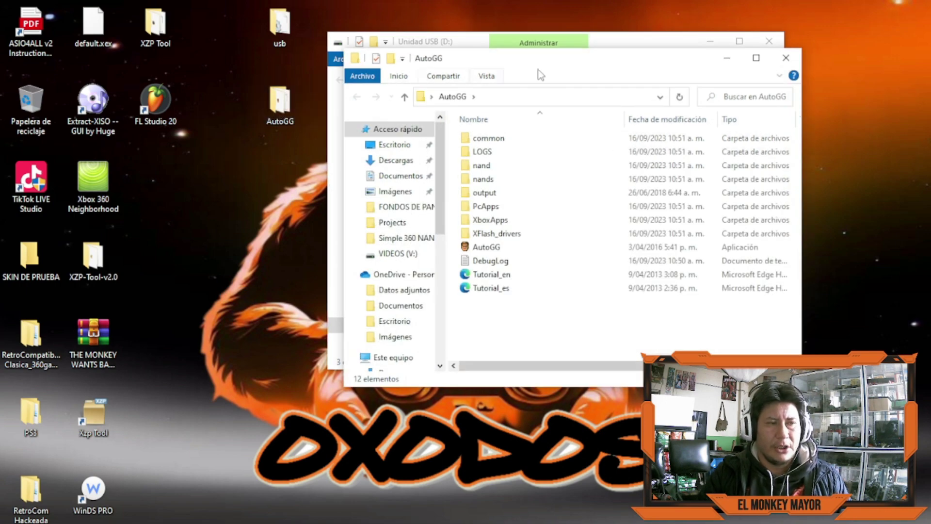
drag(555, 64, 388, 104)
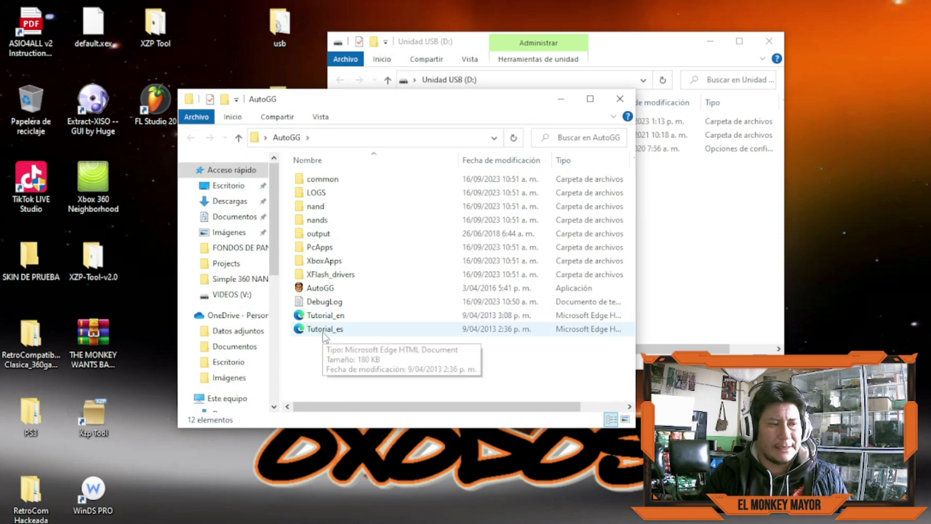
click(332, 291)
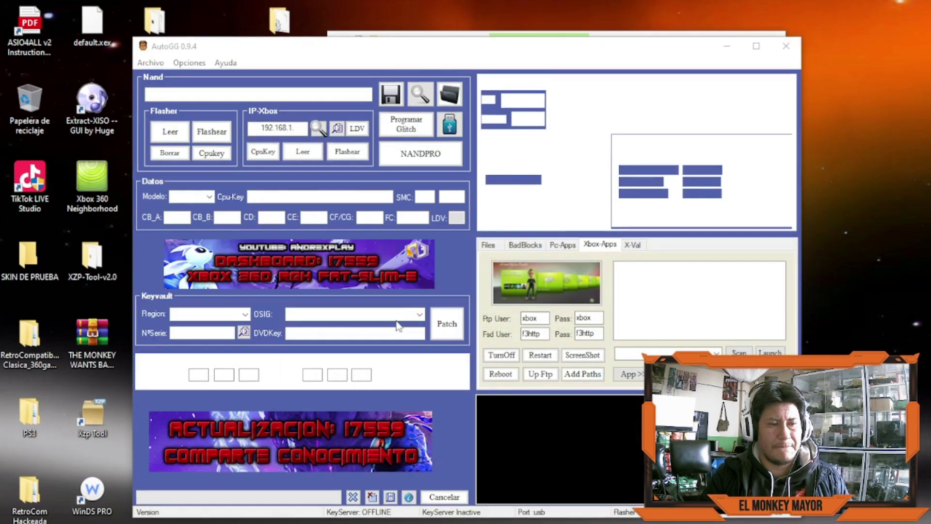
drag(589, 50, 645, 25)
click(564, 94)
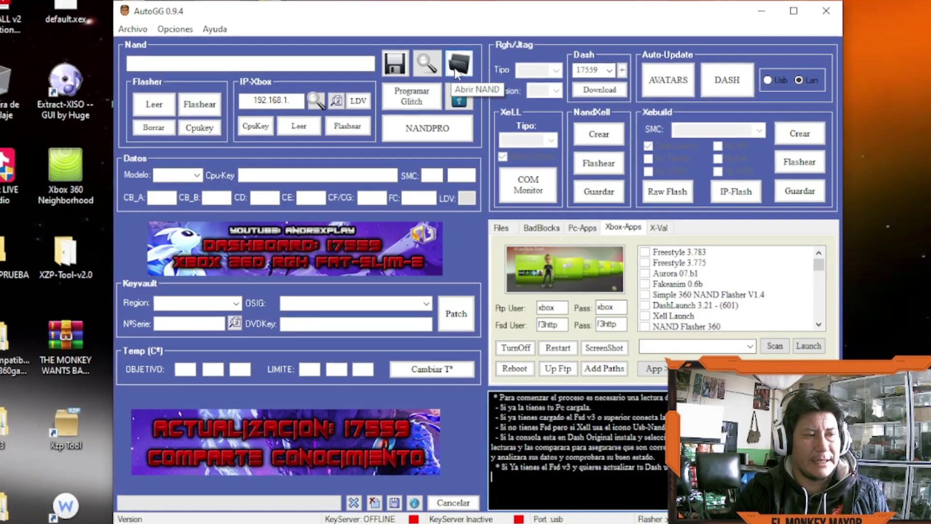
- Load the flashdmp NAND dump from the USB drive's Simple 360 NAND Flasher folder and accept the checksum prompt
click(458, 68)
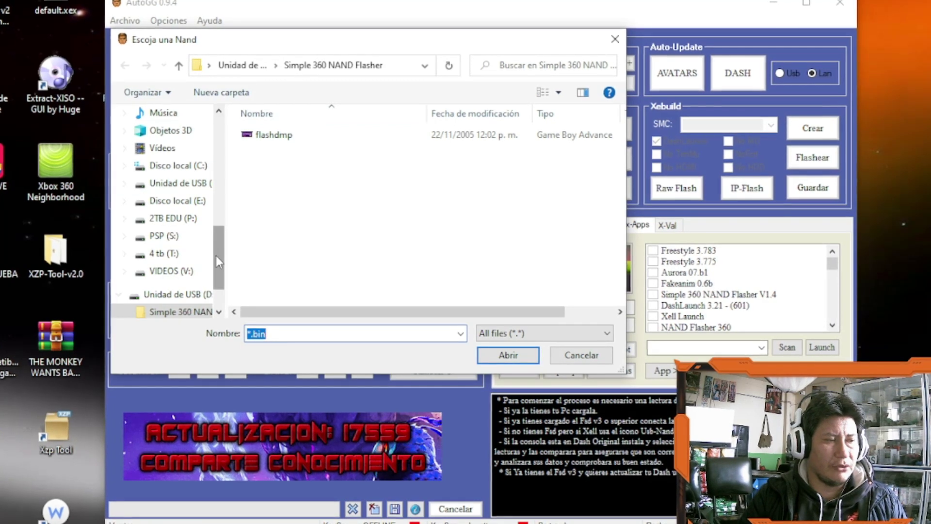
scroll(188, 242, down, 1)
click(187, 243)
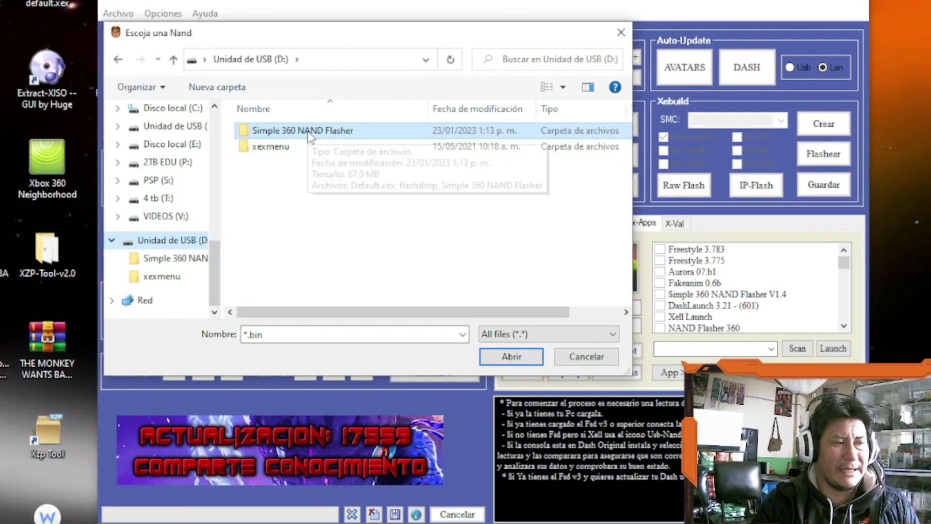
double_click(291, 132)
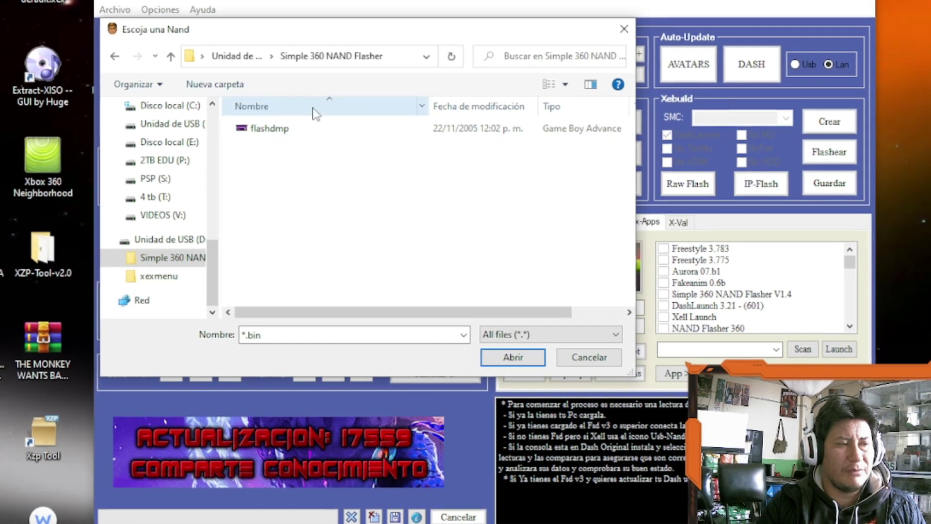
click(286, 134)
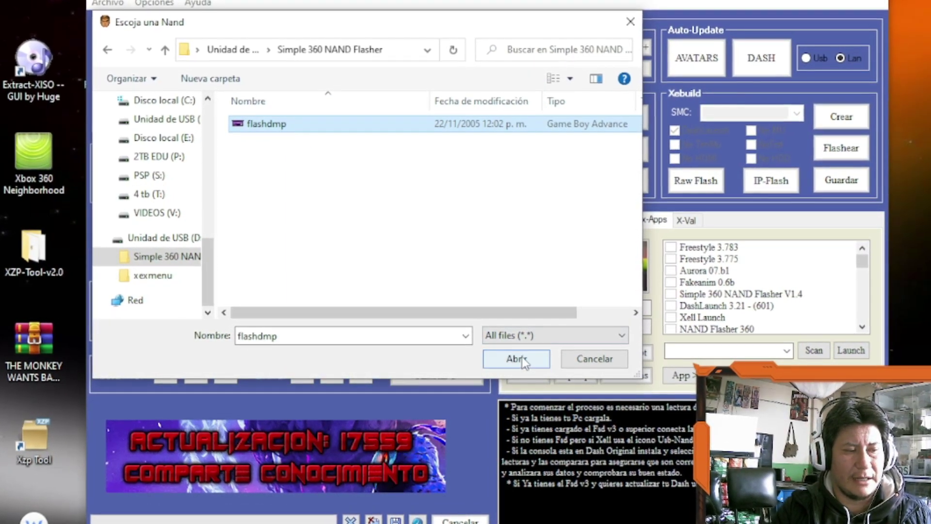
click(519, 357)
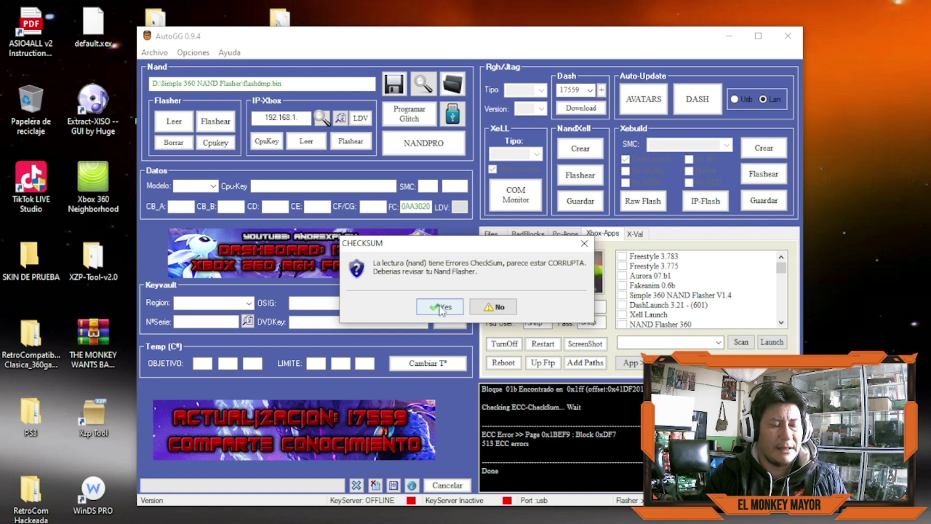
click(440, 308)
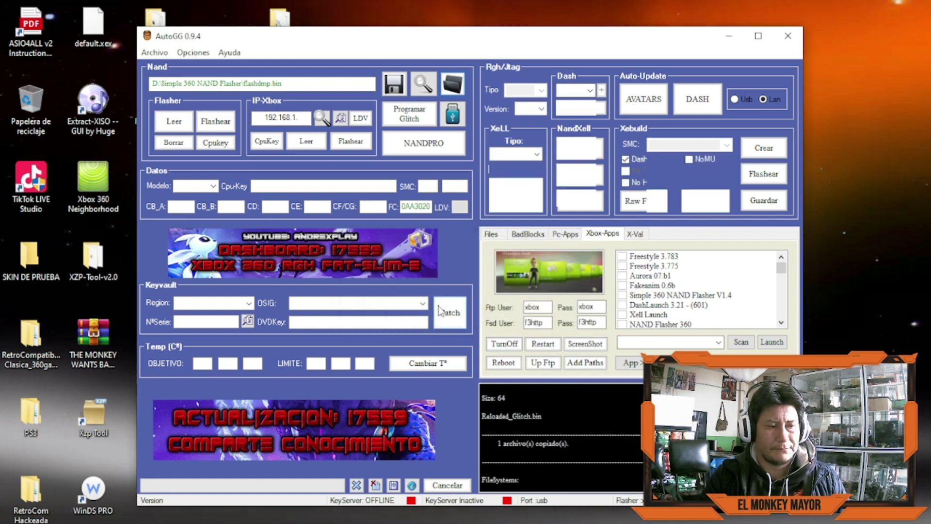
click(476, 293)
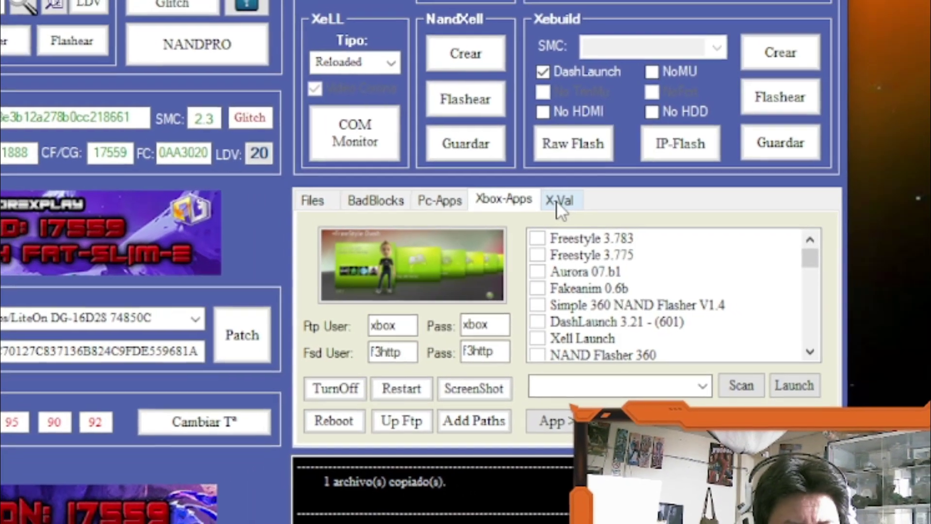
- Display the X-Val tools for the loaded NAND
click(557, 200)
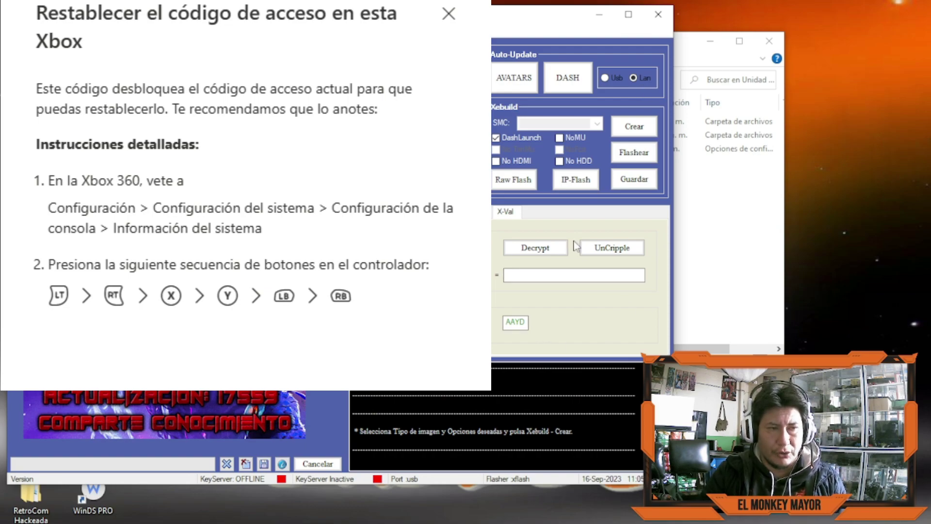
click(662, 70)
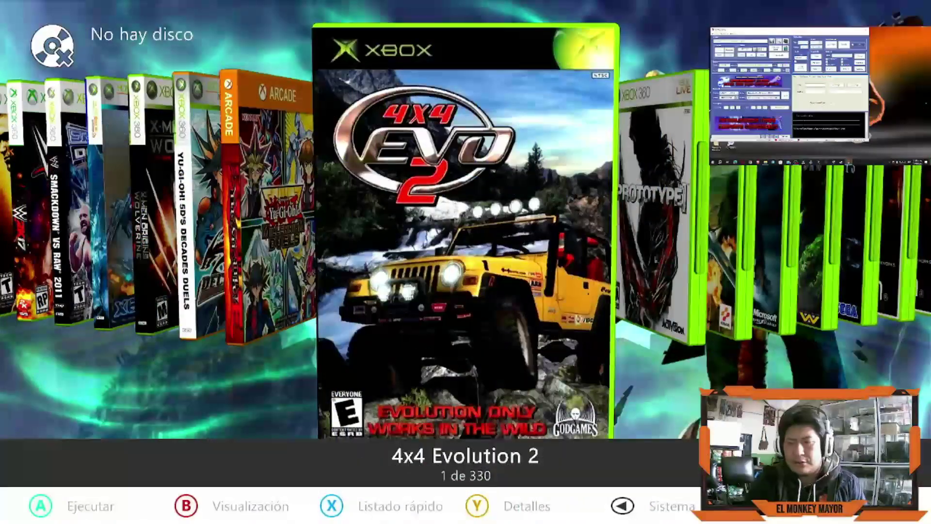
- Switch to the Xbox 360 game library, find [PROTOTYPE], and launch it
key(Left)
key(Right)
key(Right)
key(Right)
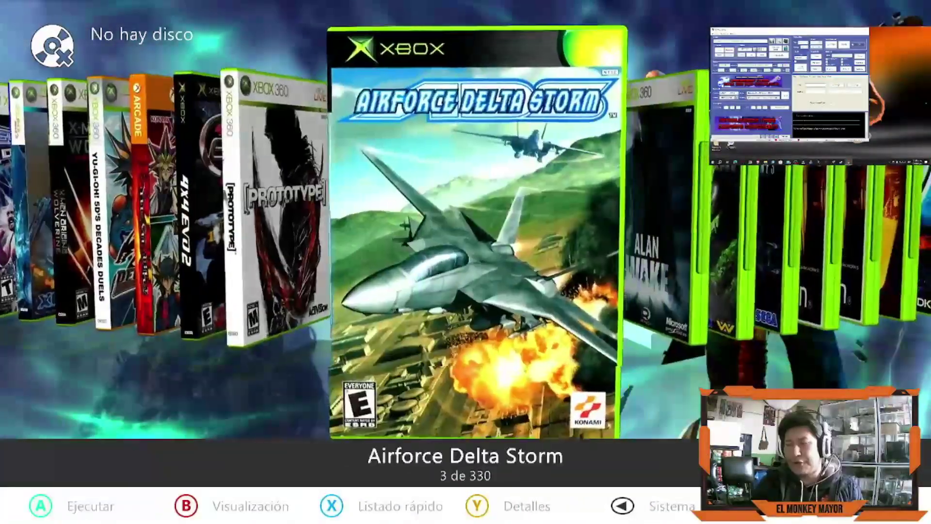
key(Left)
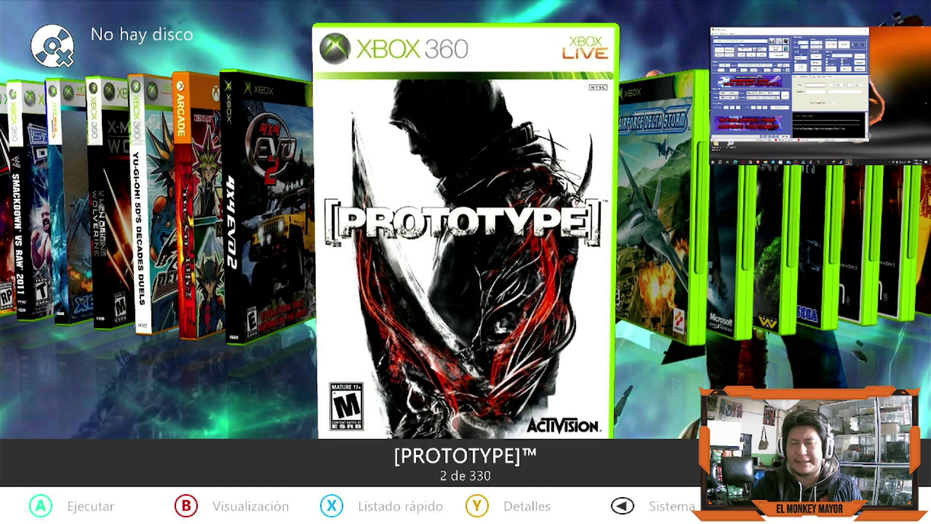
key(Return)
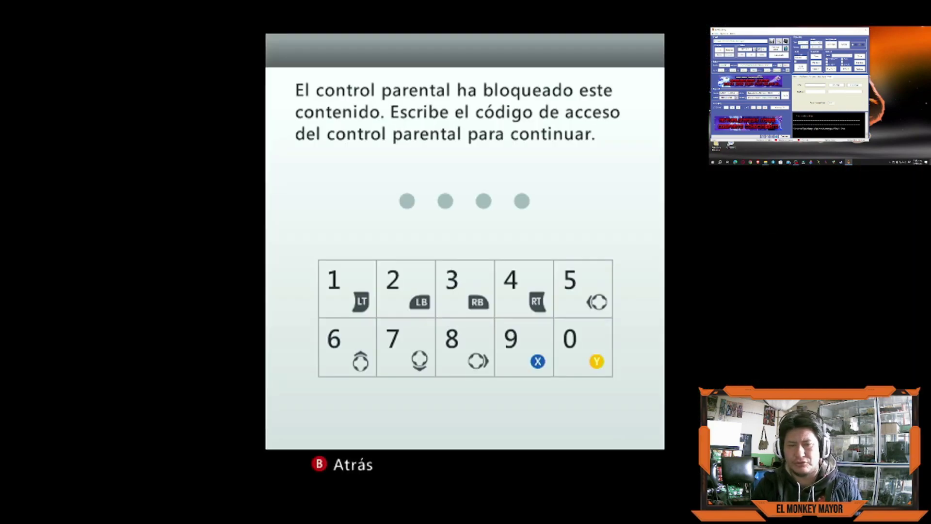
- Enter the four-digit parental control access code for the blocked game
key(0)
key(0)
key(0)
key(0)
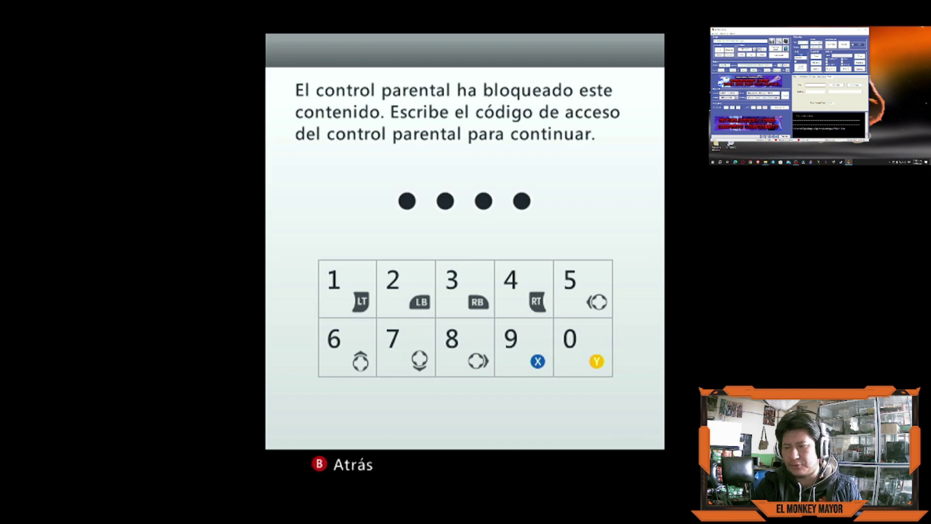
- Decline another attempt at the access code and leave the profile selection for the dashboard
key(Down)
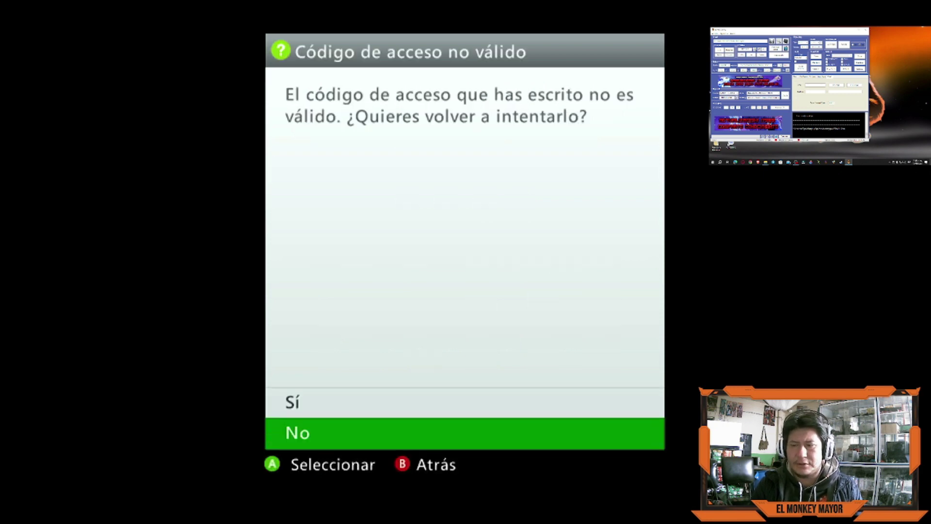
key(Return)
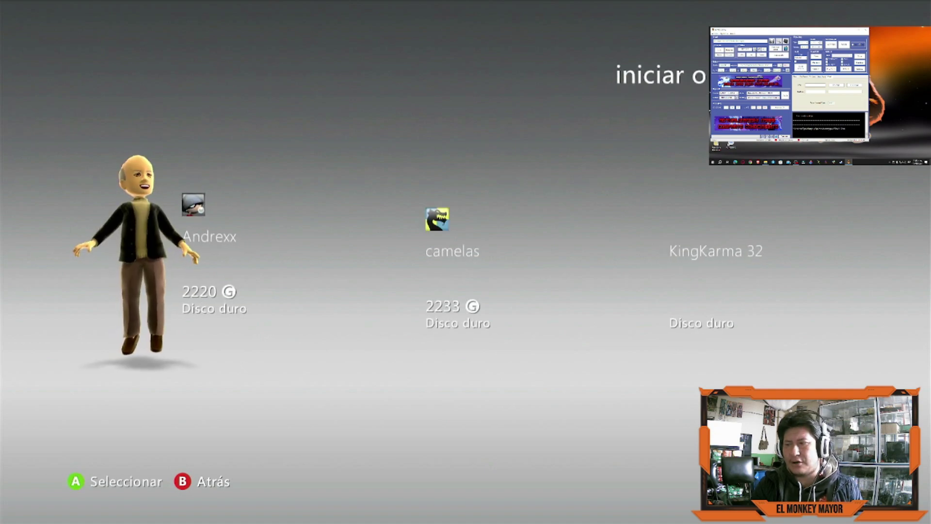
key(Return)
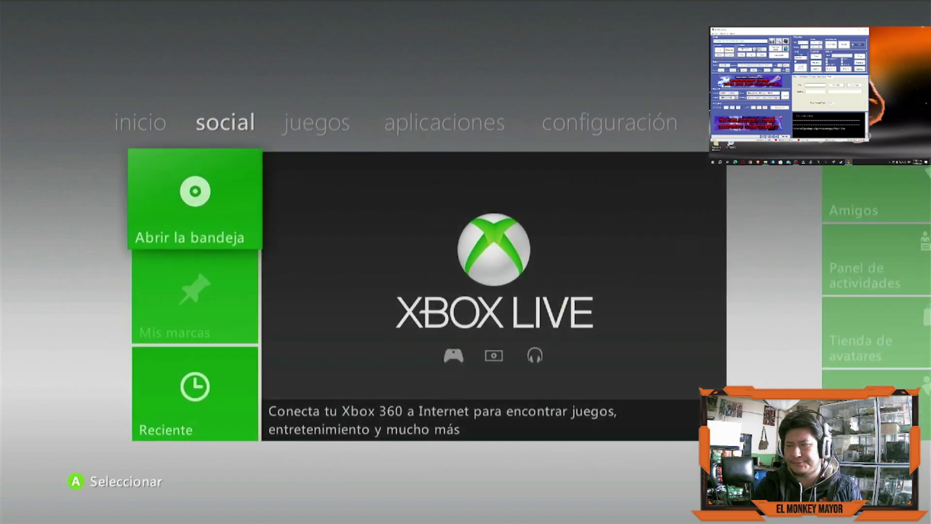
- Open Configuración de la consola in the Xbox 360 system settings
key(Right)
key(Return)
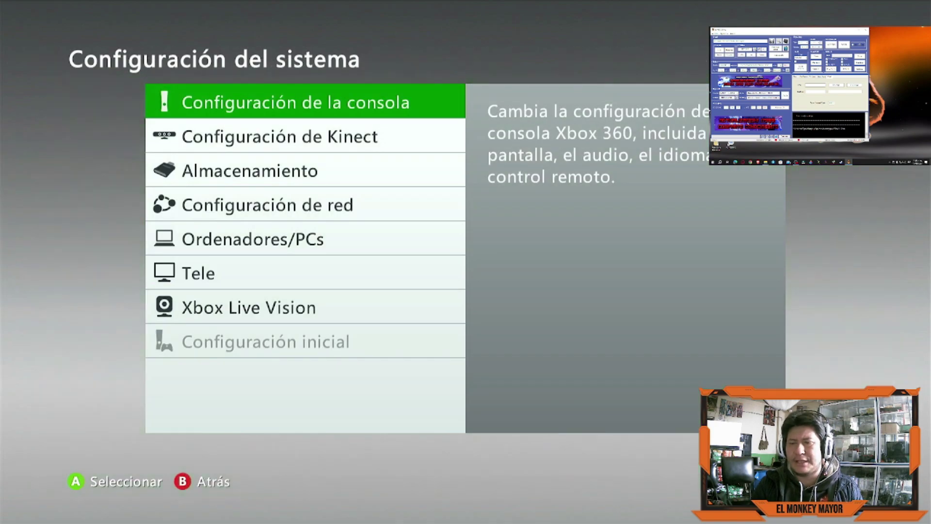
key(Return)
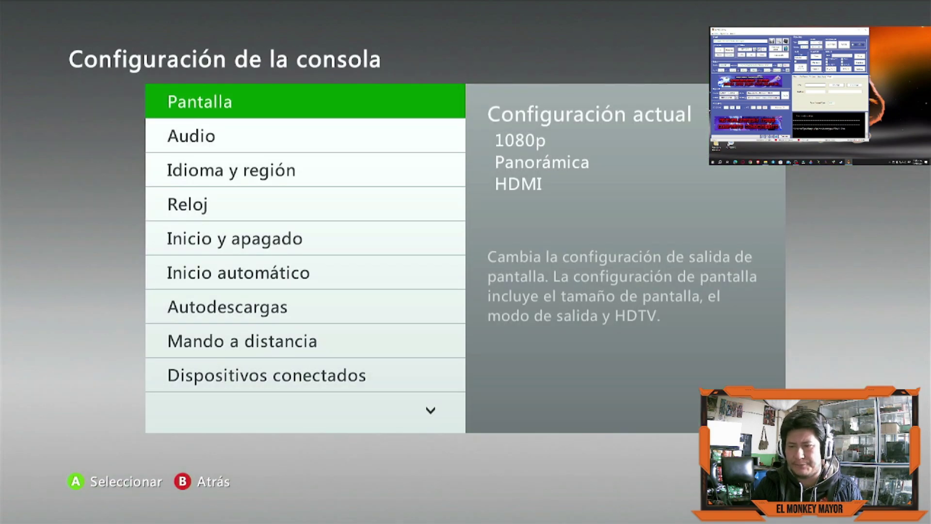
- Display the console's Información del sistema page with its serial number and console ID
key(Down)
key(Down)
key(Down)
key(Down)
key(Down)
key(Down)
key(Down)
key(Down)
key(Down)
key(Down)
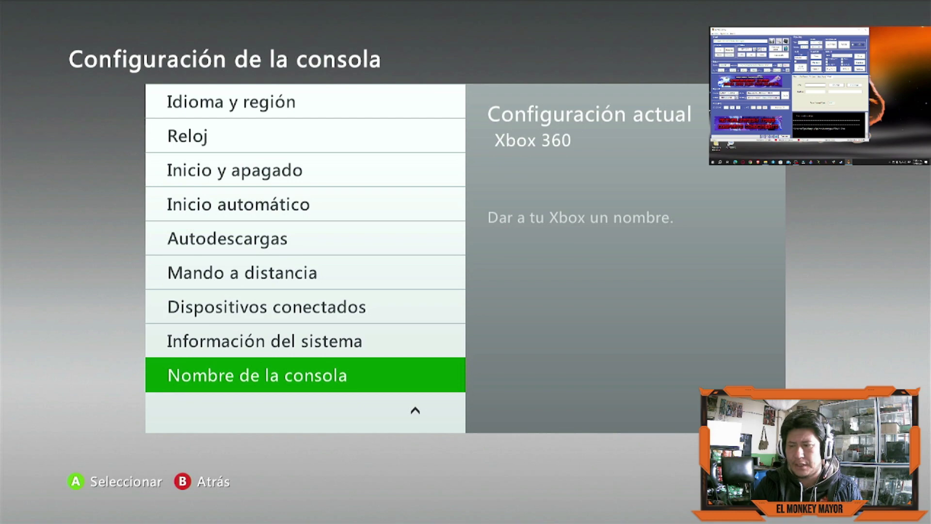
key(Up)
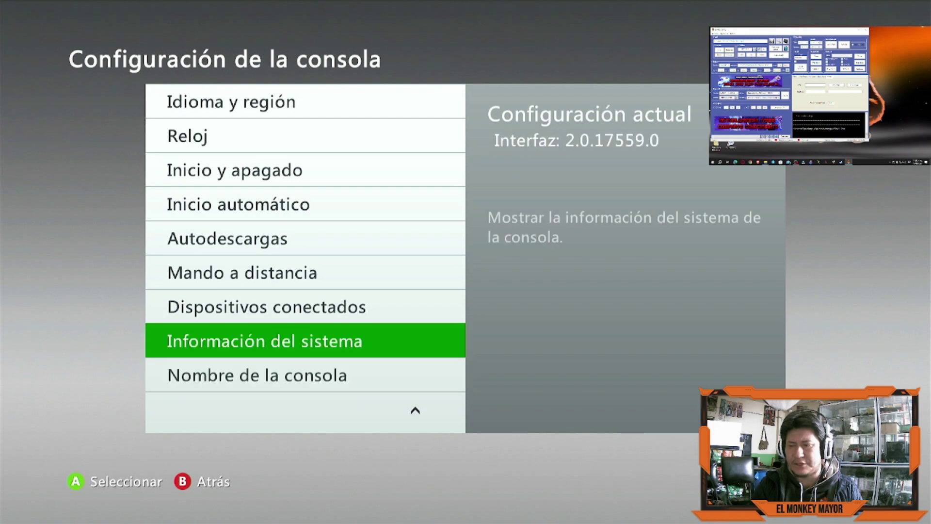
key(Return)
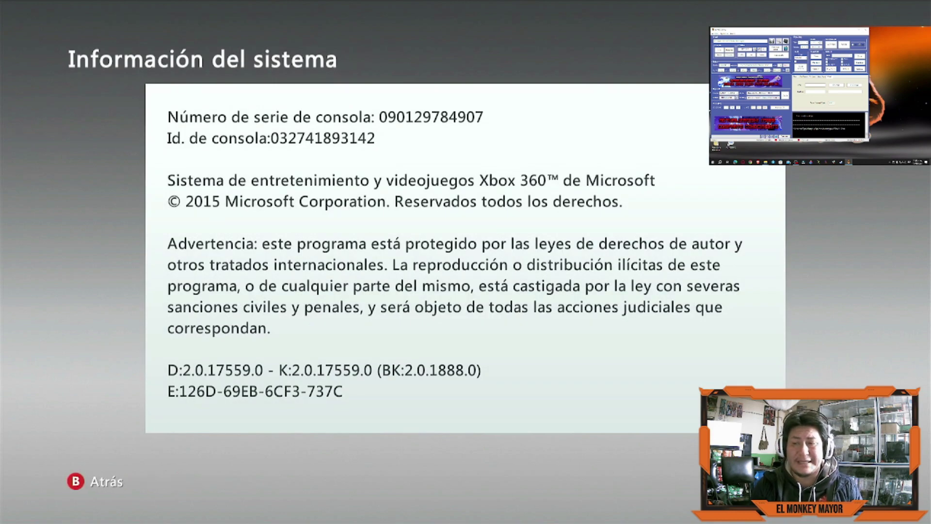